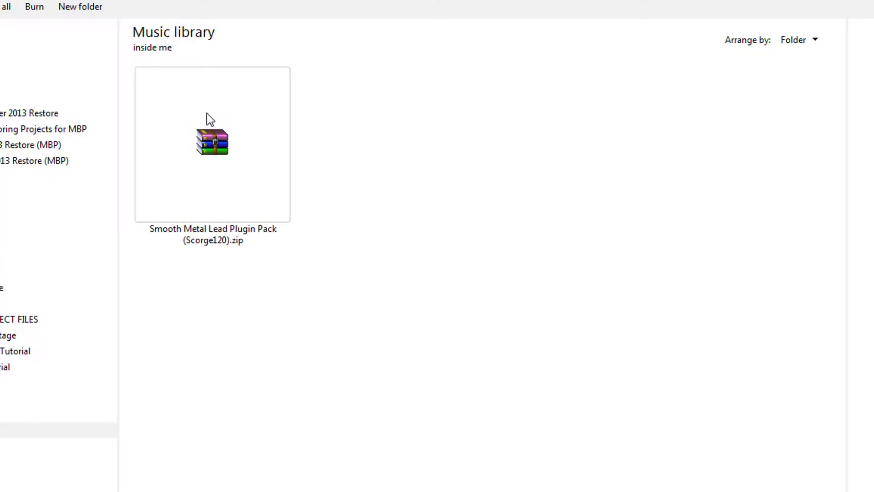
Extract the Smooth Metal Lead Plugin Pack zip with WinRAR and open the 'C Pas Mal Nice Nov 20th.cpr' project
click(206, 114)
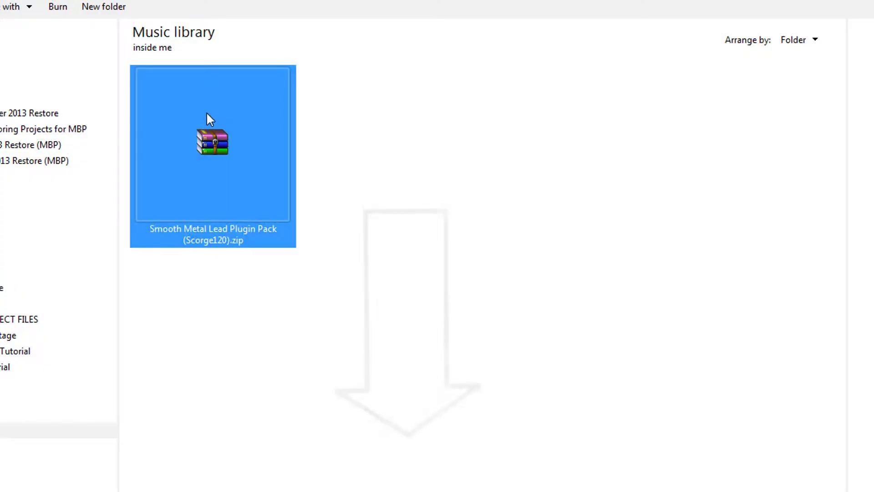
drag(199, 114, 238, 182)
right_click(252, 166)
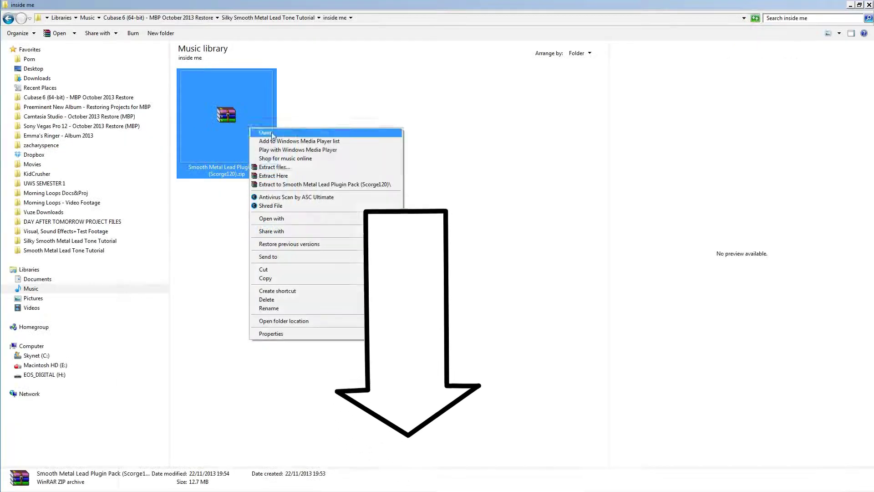
click(278, 184)
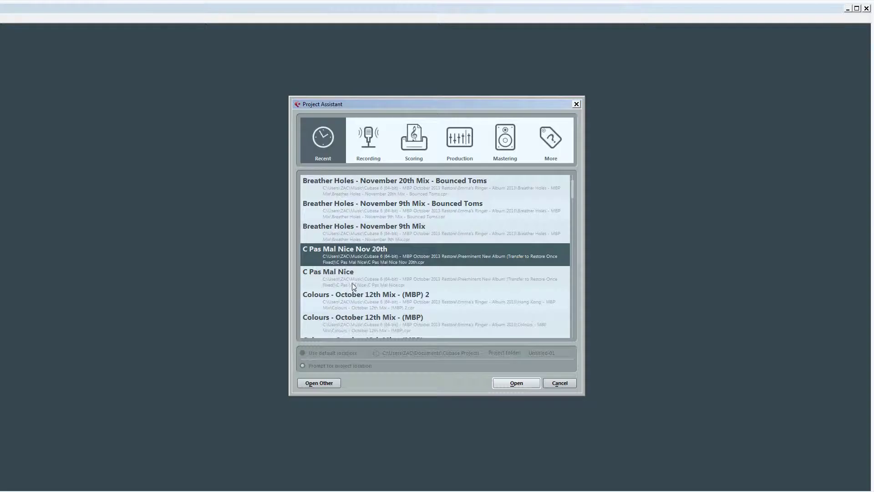
double_click(350, 251)
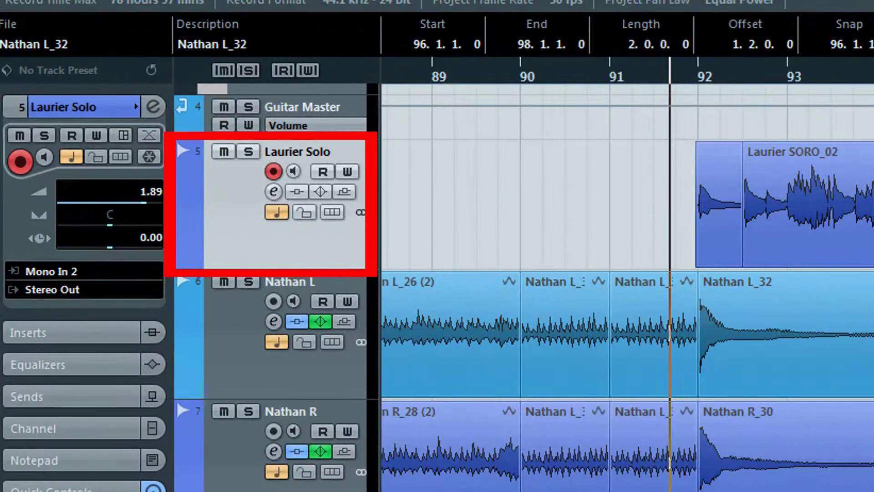
Load TSE_808_2.0_x64 into Laurier Solo's insert 1 and NC_8505_Lead_x64 into insert 2
click(153, 106)
click(241, 132)
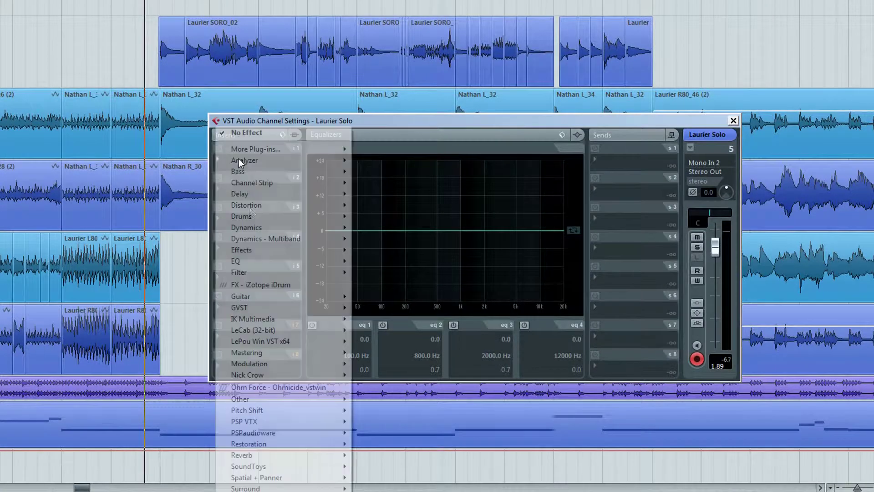
mouse_move(245, 150)
mouse_move(406, 111)
click(519, 101)
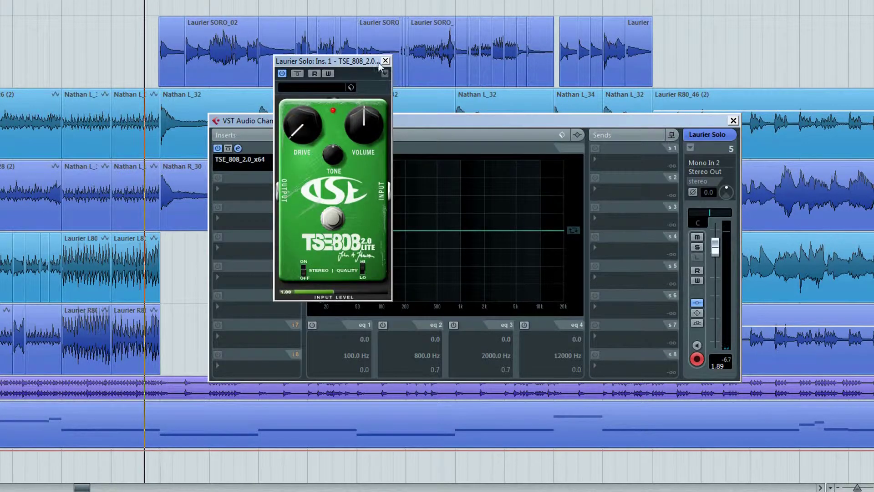
click(384, 62)
click(247, 184)
mouse_move(282, 375)
click(391, 386)
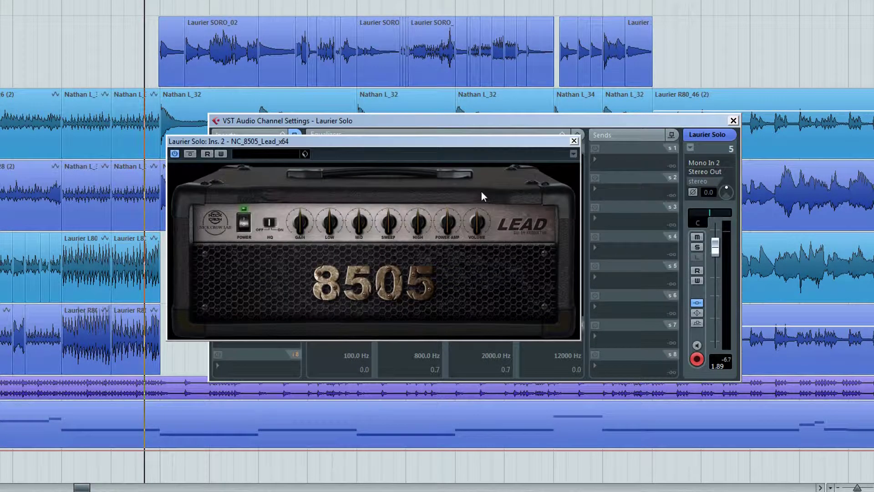
click(574, 141)
Load Poulin_LeCab_v1_0_GUIa into insert 3 and StereoDelay into insert 4
click(247, 214)
mouse_move(264, 327)
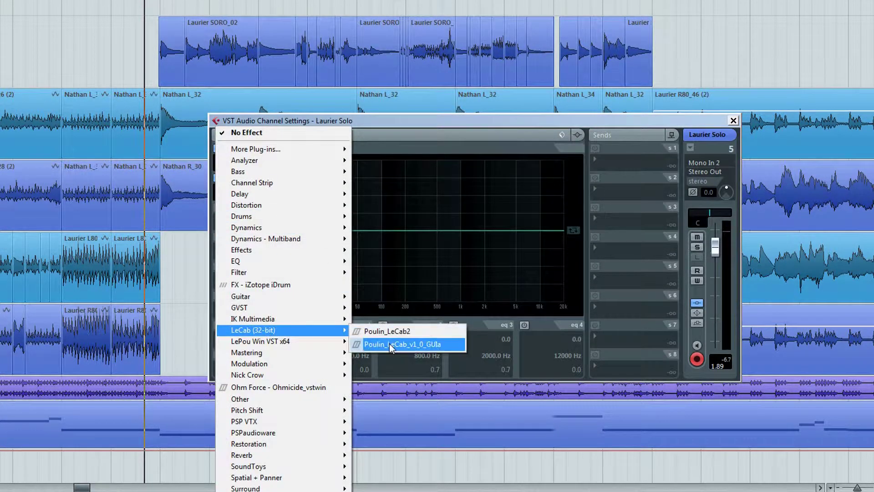
click(396, 346)
click(504, 52)
click(236, 256)
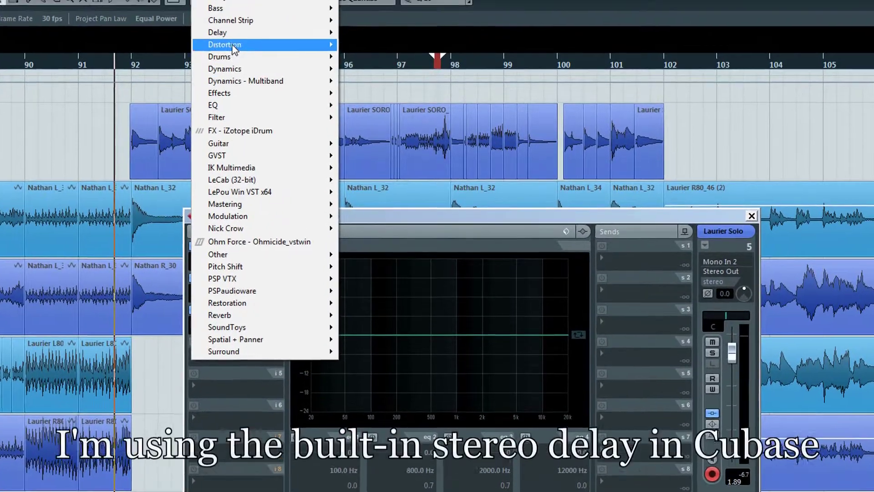
mouse_move(227, 33)
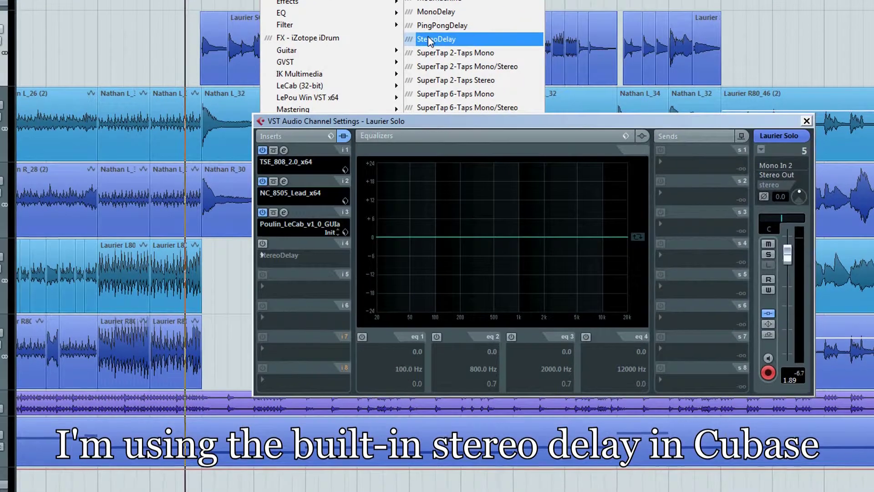
click(428, 39)
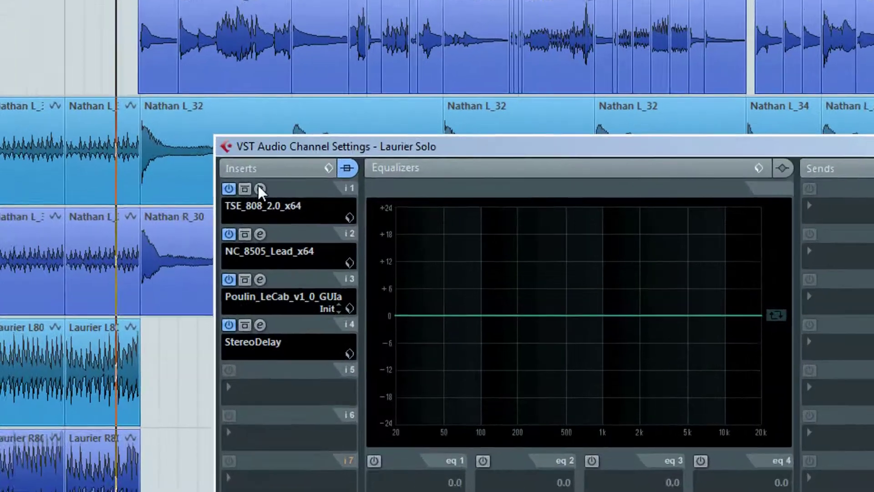
Open the TSE 808 pedal and NC 8505 amp editors on Laurier Solo's insert chain
click(317, 194)
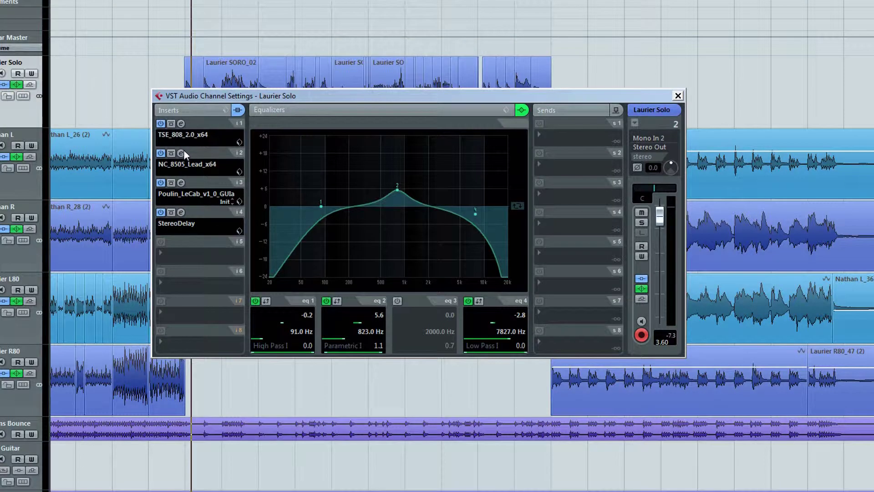
click(181, 152)
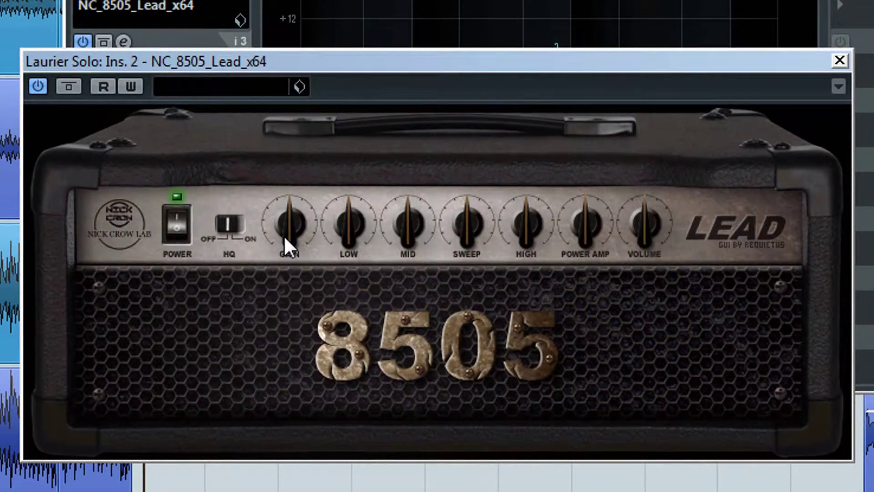
scroll(284, 238, down, 3)
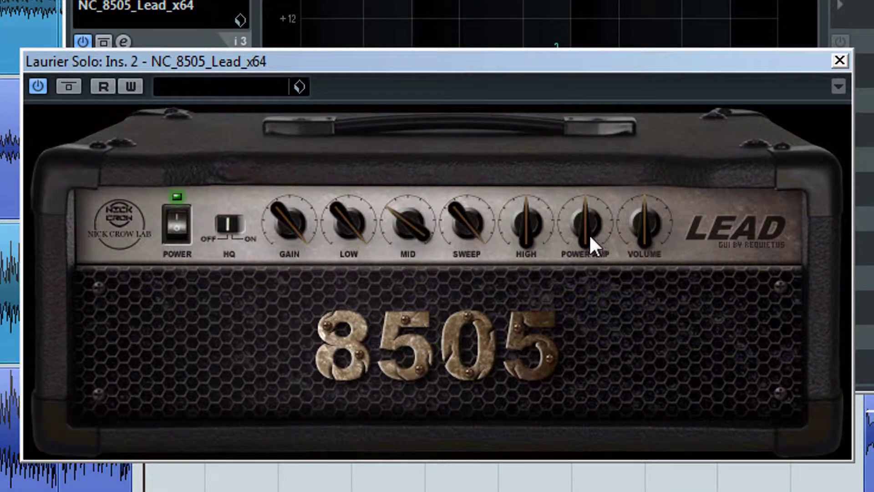
scroll(584, 202, down, 5)
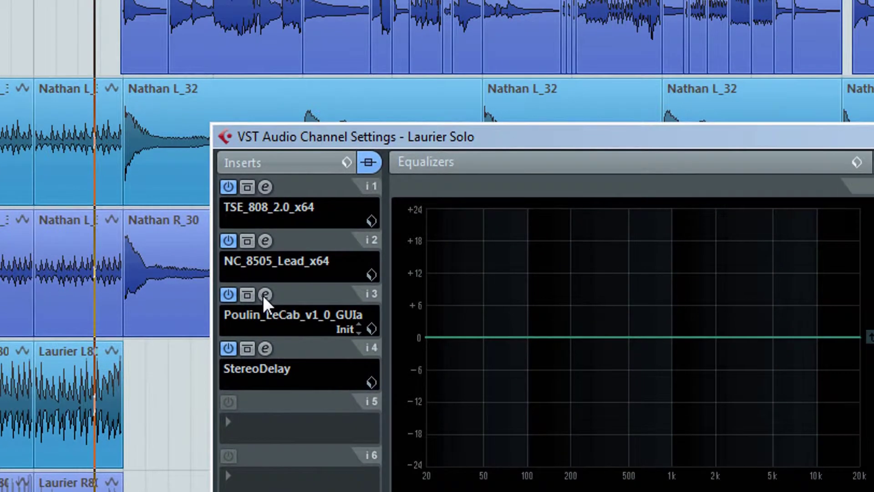
Load s-preshigh.wav as LeCab Cabinet 1's external impulse and pan it from L100 to L25
click(264, 296)
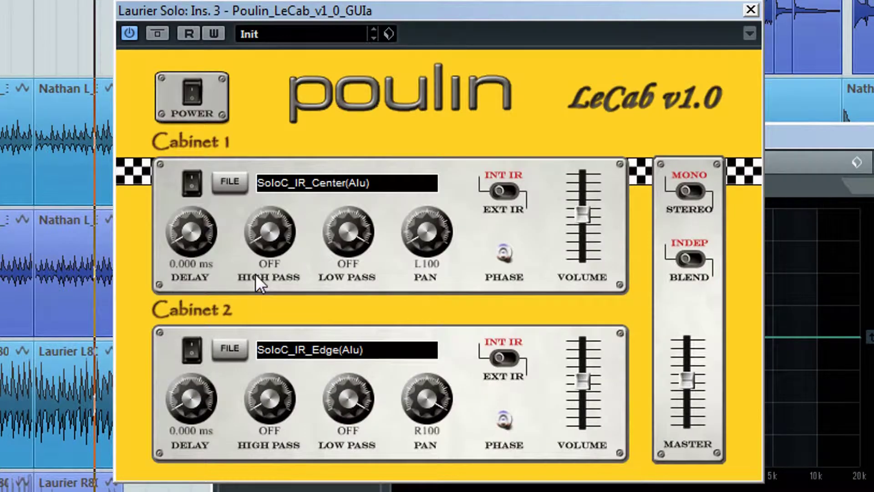
click(243, 182)
double_click(280, 284)
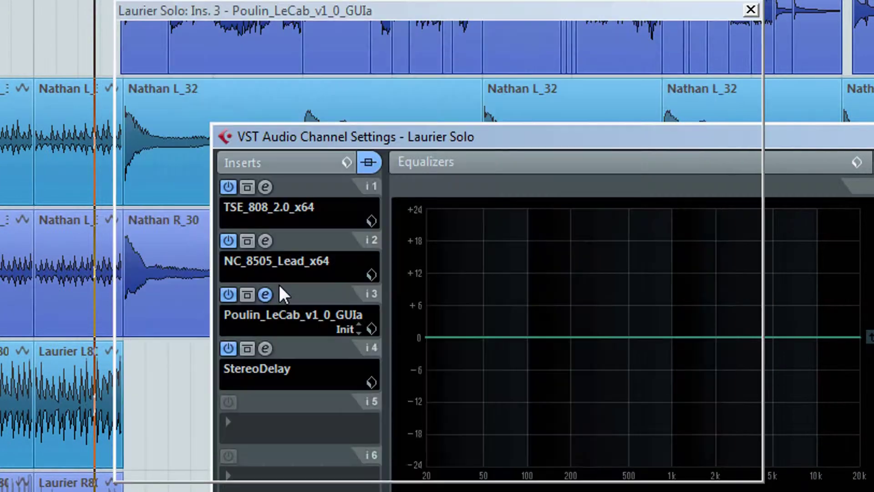
click(506, 189)
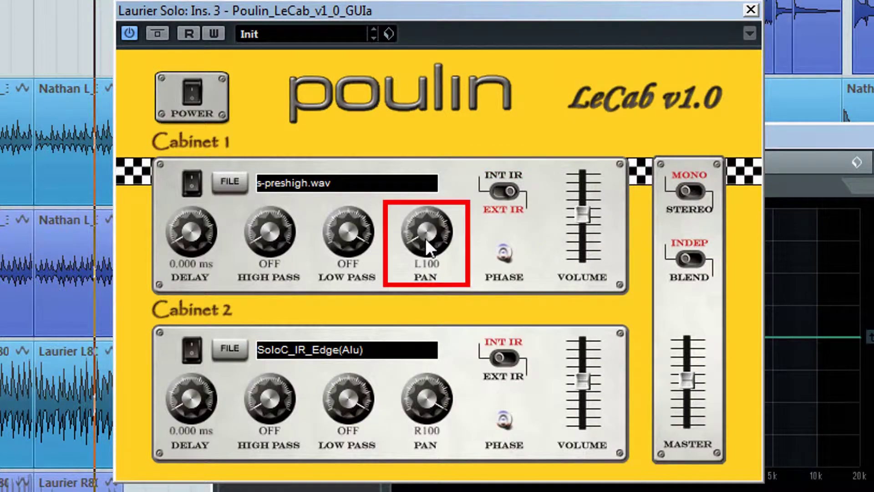
drag(425, 238, 416, 144)
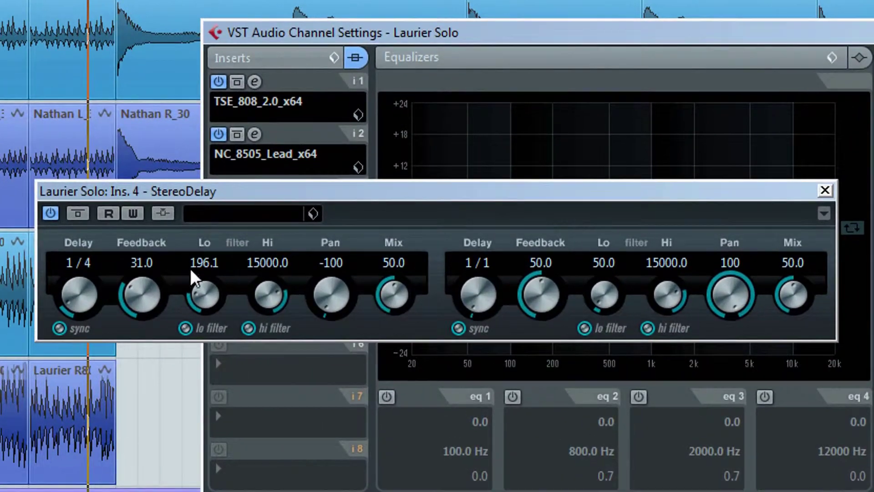
Lower StereoDelay's left Hi filter from 15000 Hz to about 8232 Hz
drag(269, 294, 276, 360)
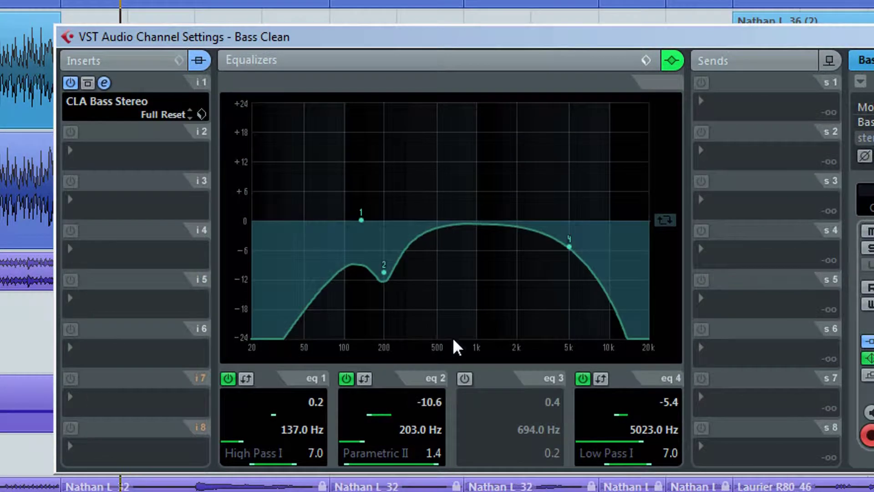
Enable Bass Clean's EQ band 3 and cut it to about -7 dB near 867 Hz
click(464, 379)
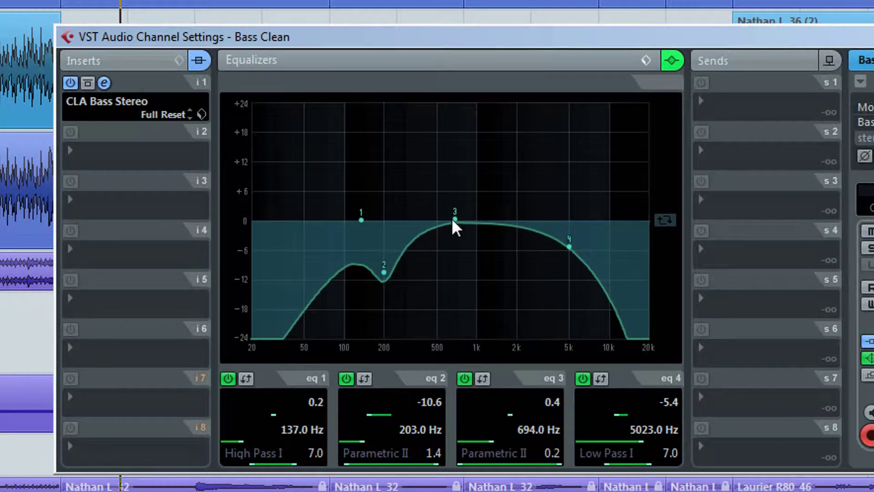
drag(453, 220, 469, 255)
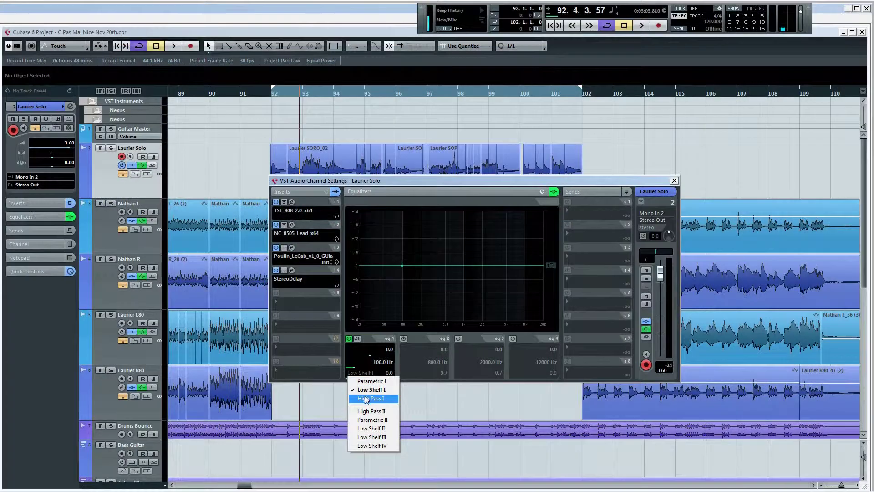
Make Laurier Solo's EQ band 1 a high-pass, band 4 a low-pass at 8820 Hz, and enable band 2 at 800 Hz
click(366, 396)
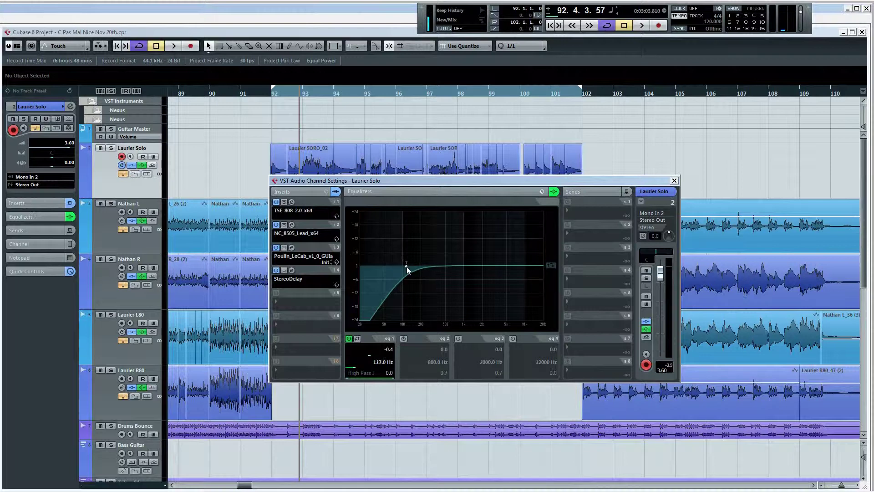
click(524, 373)
click(530, 424)
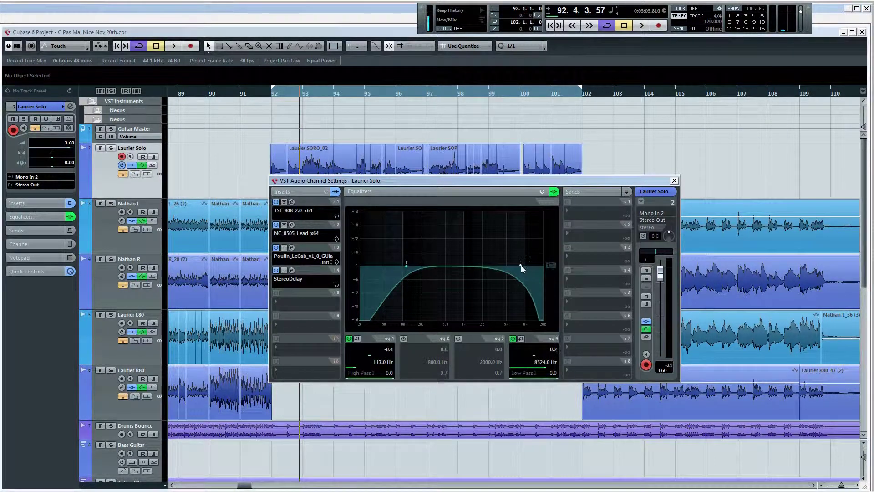
drag(520, 265, 522, 265)
click(403, 338)
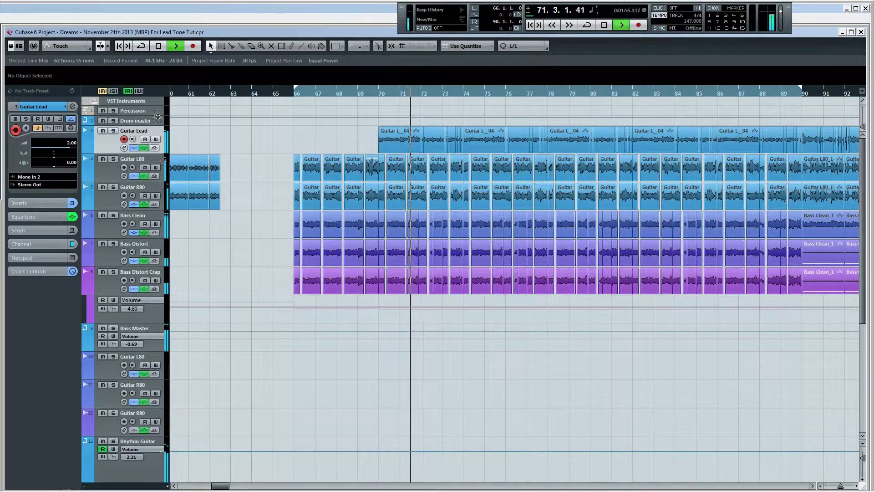
Review Guitar Lead's TSE-808, NC 8505 and LeCab insert editors, leaving StereoDelay's editor open
click(123, 148)
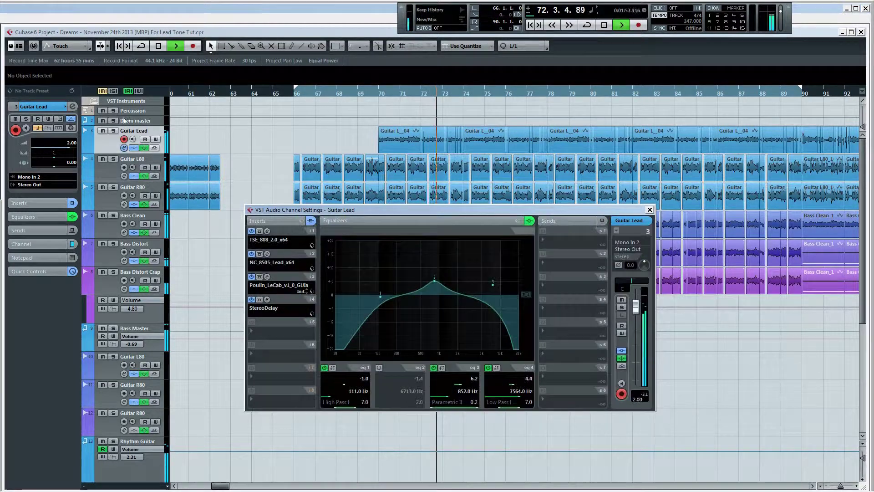
click(267, 232)
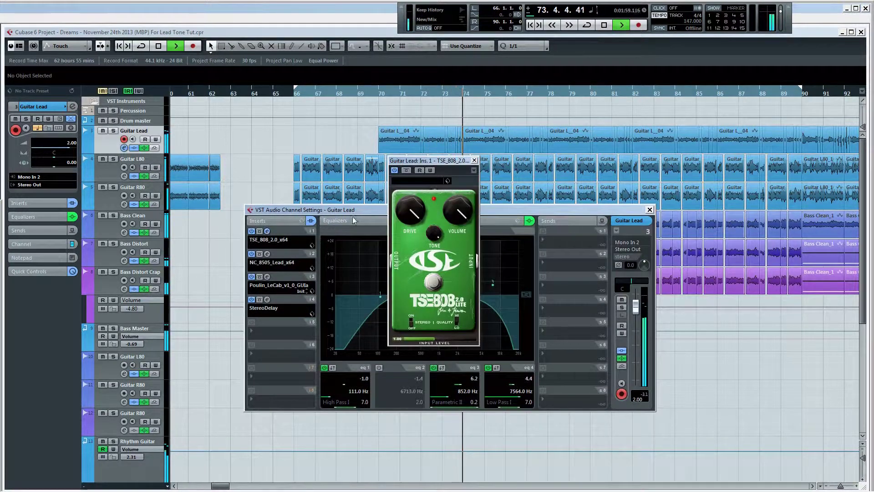
click(475, 161)
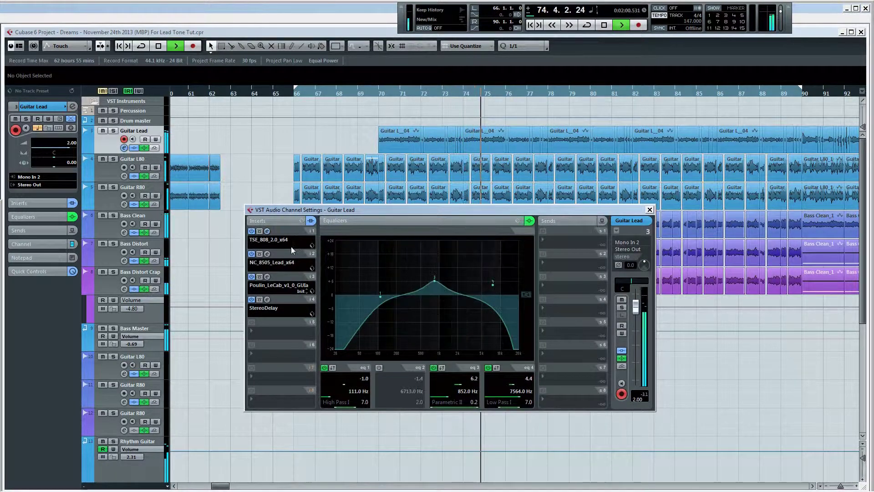
click(268, 254)
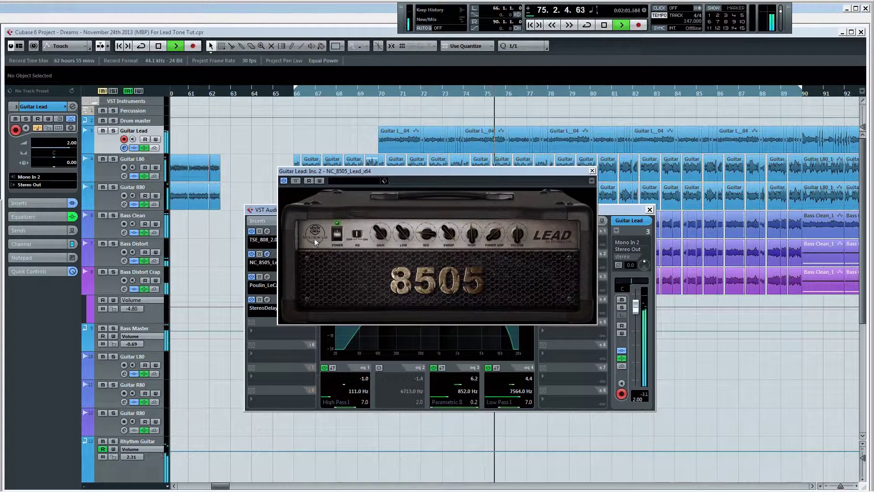
click(592, 171)
click(268, 276)
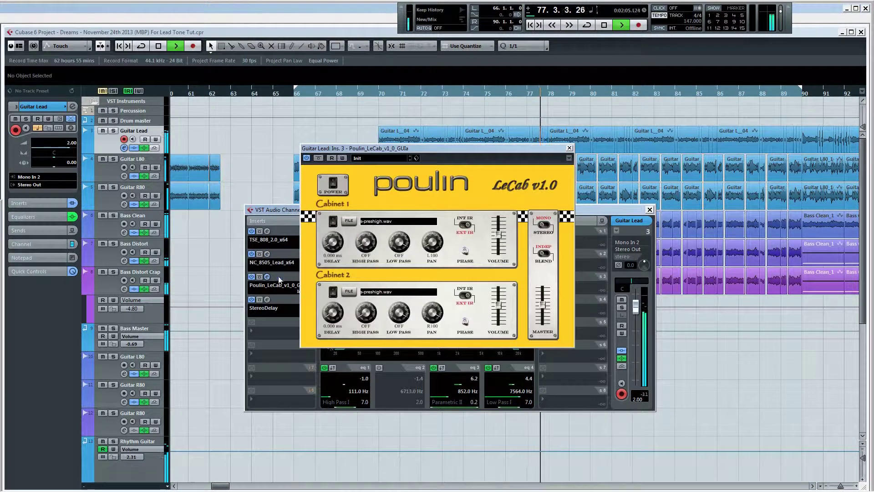
click(568, 149)
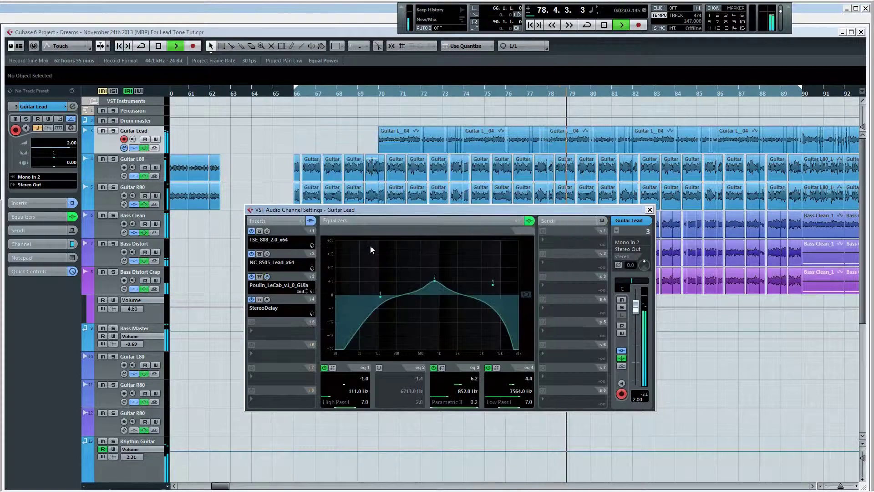
click(267, 300)
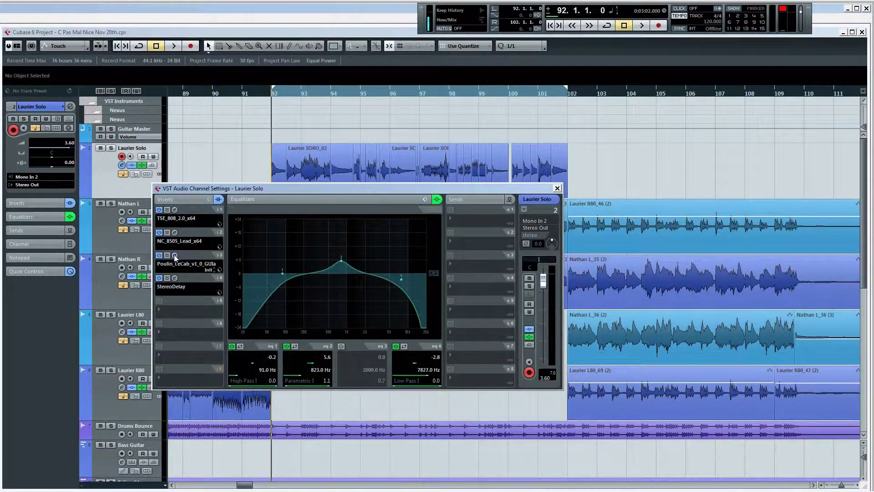
Load 57_TS_1_inch_cone_far_pres_1.wav into LeCab Cabinet 2 and turn its volume all the way down
click(175, 257)
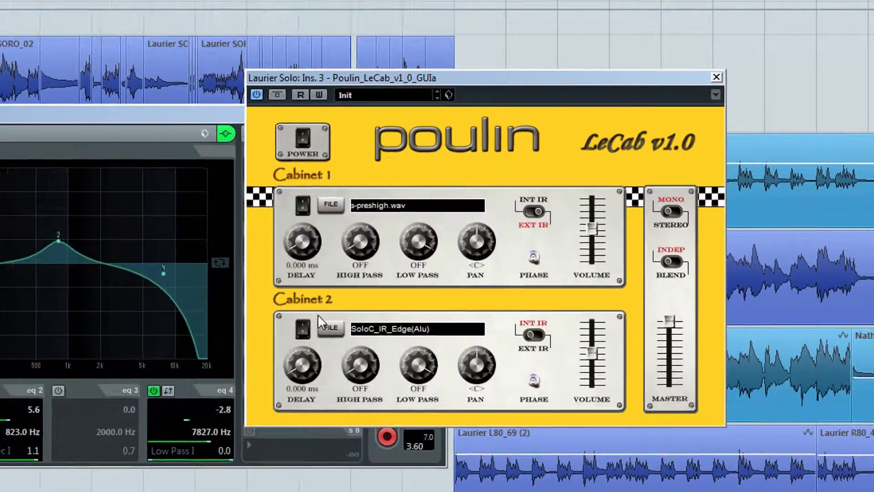
click(493, 309)
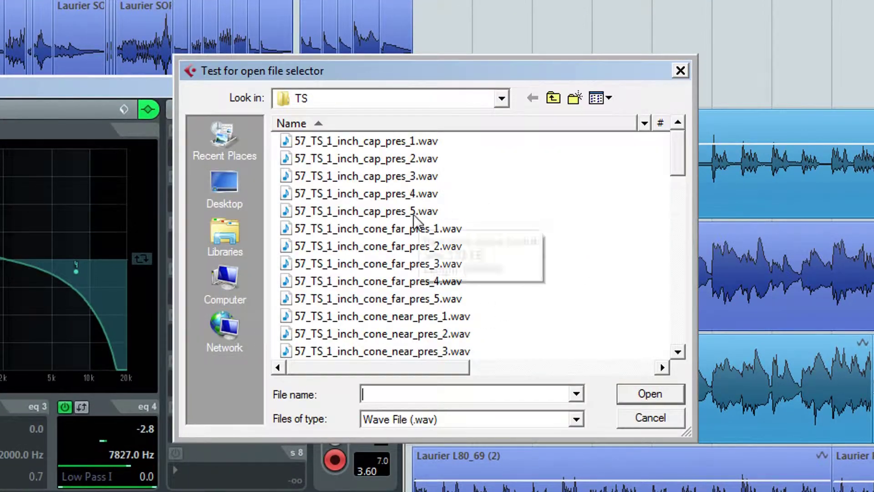
double_click(400, 226)
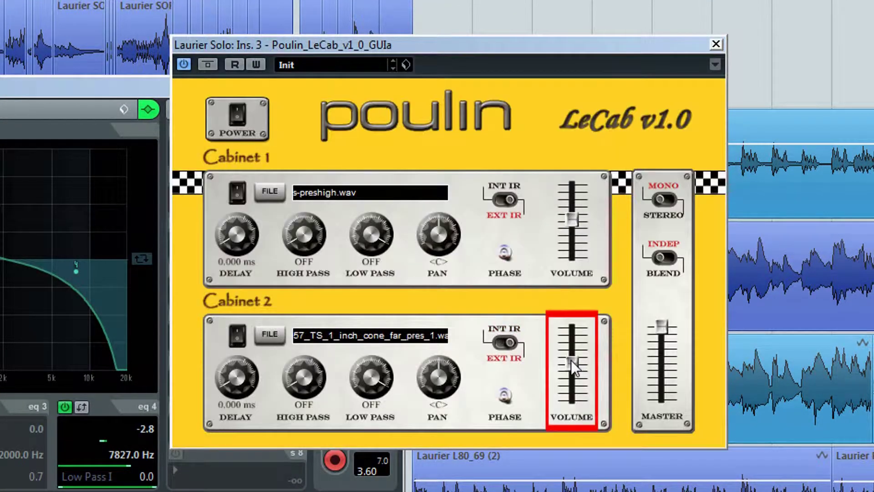
drag(573, 380, 568, 409)
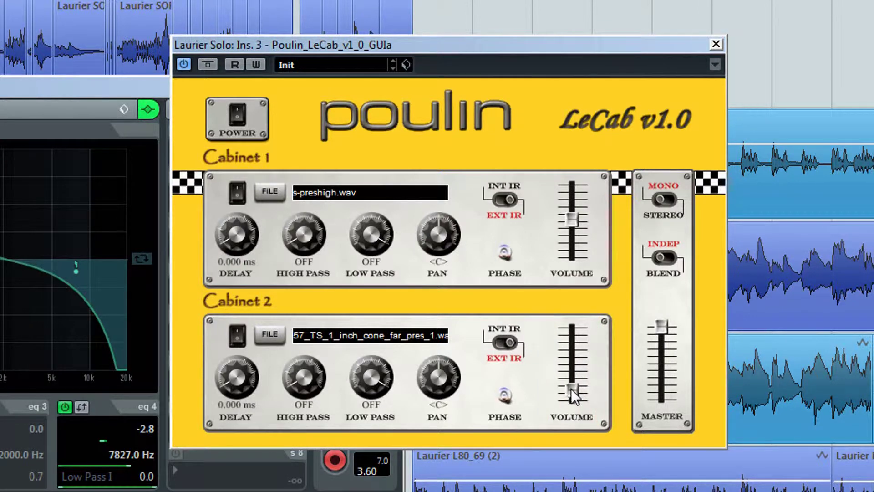